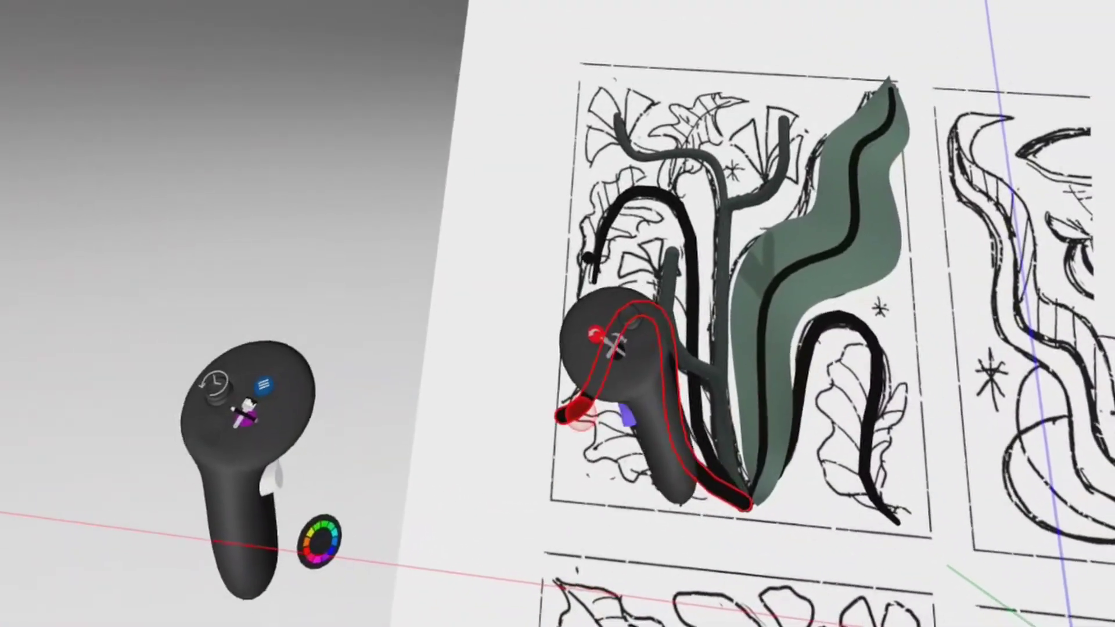
# - Select the black arch stroke and place points for a new grey patch surface beside the stems
pyautogui.click(549, 325)
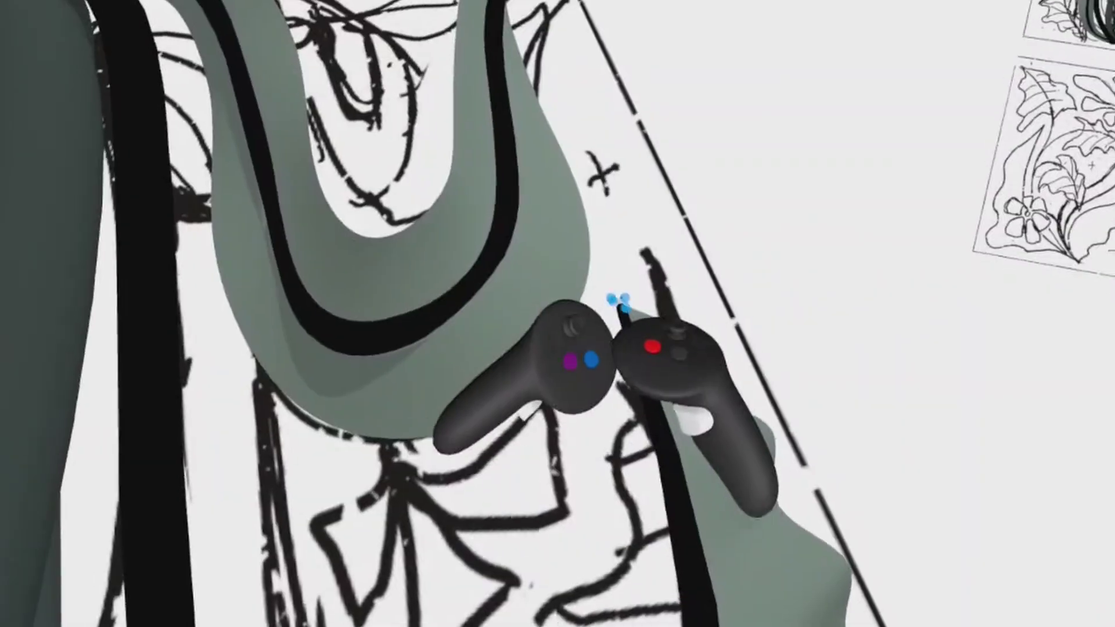
pyautogui.click(622, 361)
pyautogui.click(553, 347)
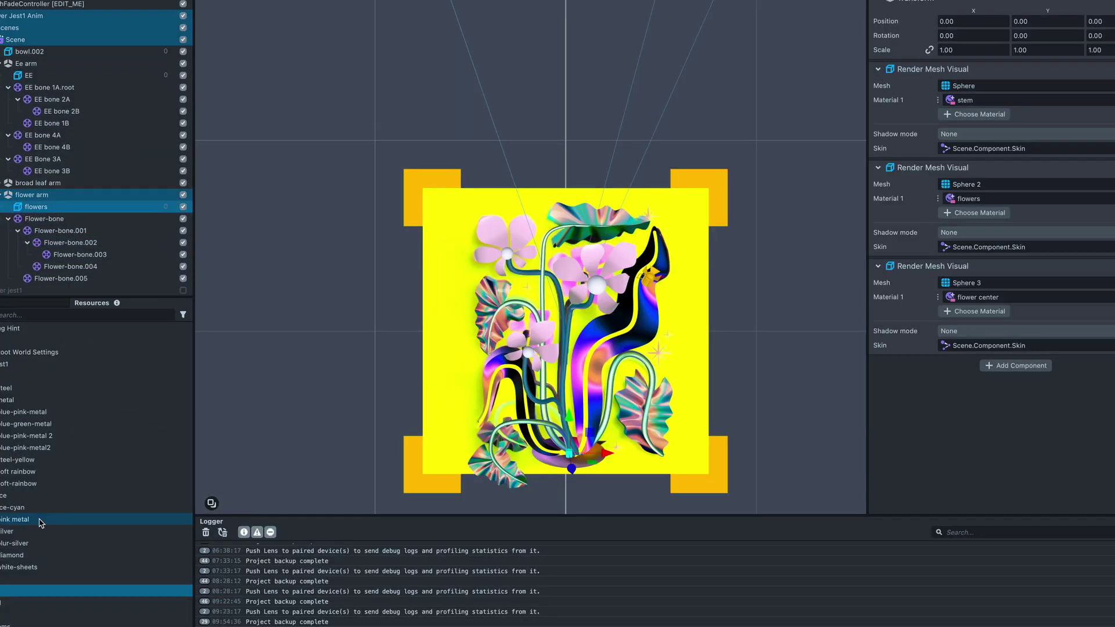
# - Assign flower stems material to the stems and pink metal to the flowers, and randomize particle Start Size
pyautogui.scroll(-1, 14, 593)
pyautogui.click(8, 605)
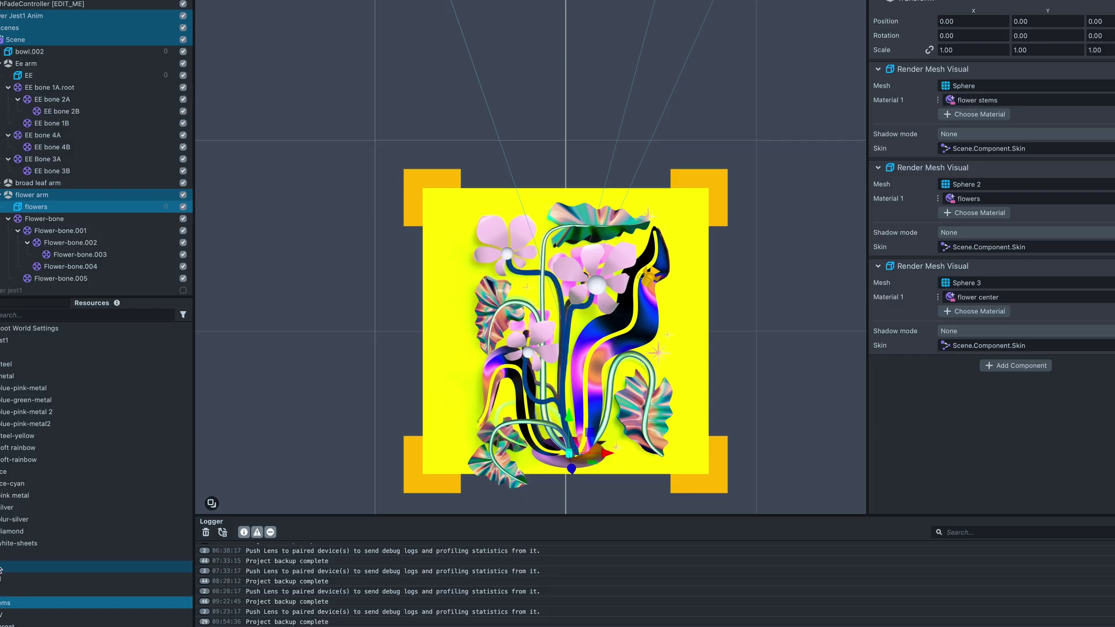
pyautogui.moveTo(14, 503); pyautogui.dragTo(991, 199)
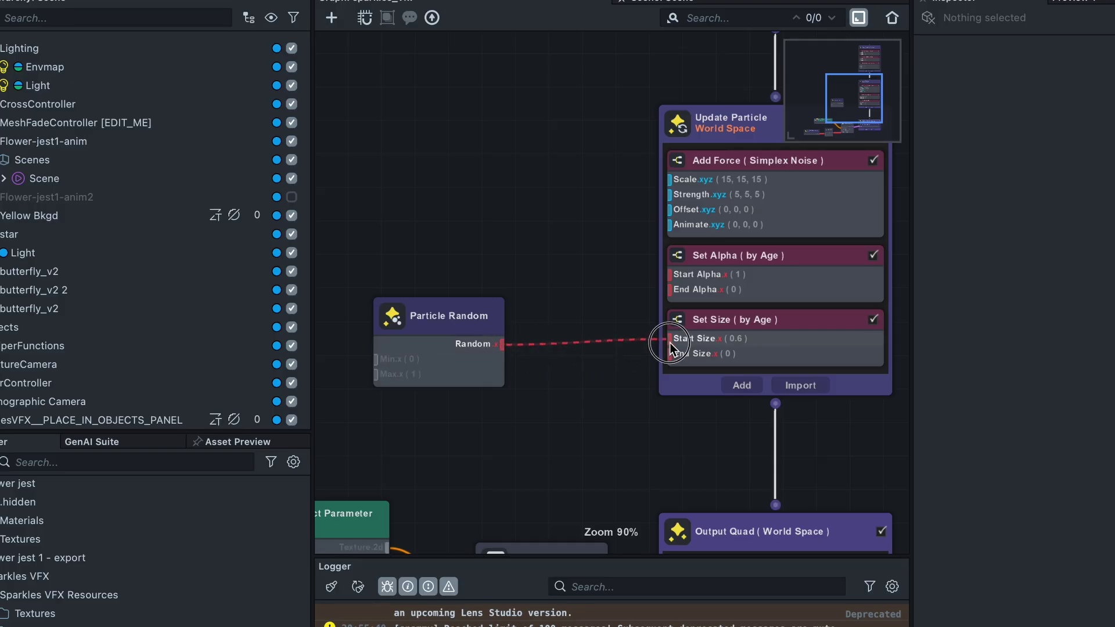
pyautogui.moveTo(669, 346); pyautogui.dragTo(671, 340)
pyautogui.scroll(-7, 636, 362)
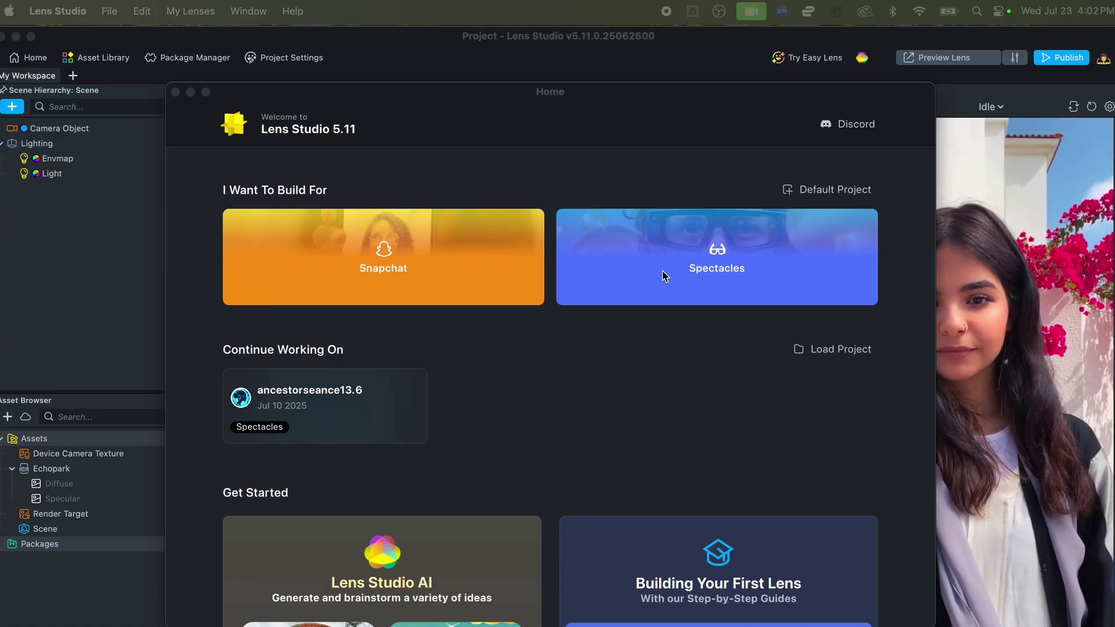
# - Create a new Snapchat lens project from the Default template
pyautogui.click(399, 280)
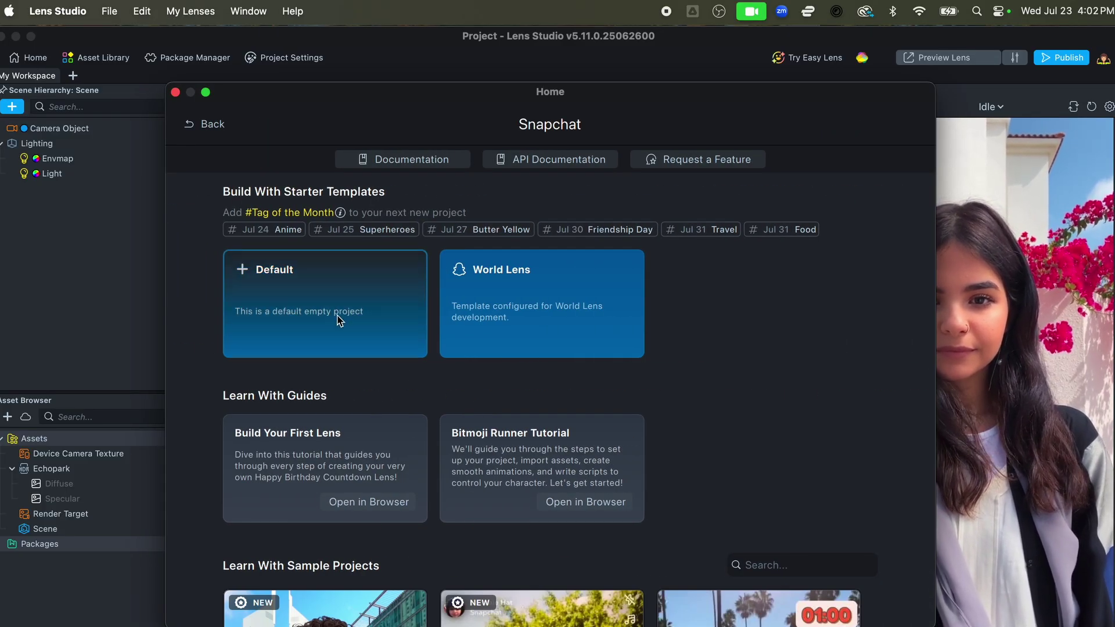
pyautogui.click(337, 318)
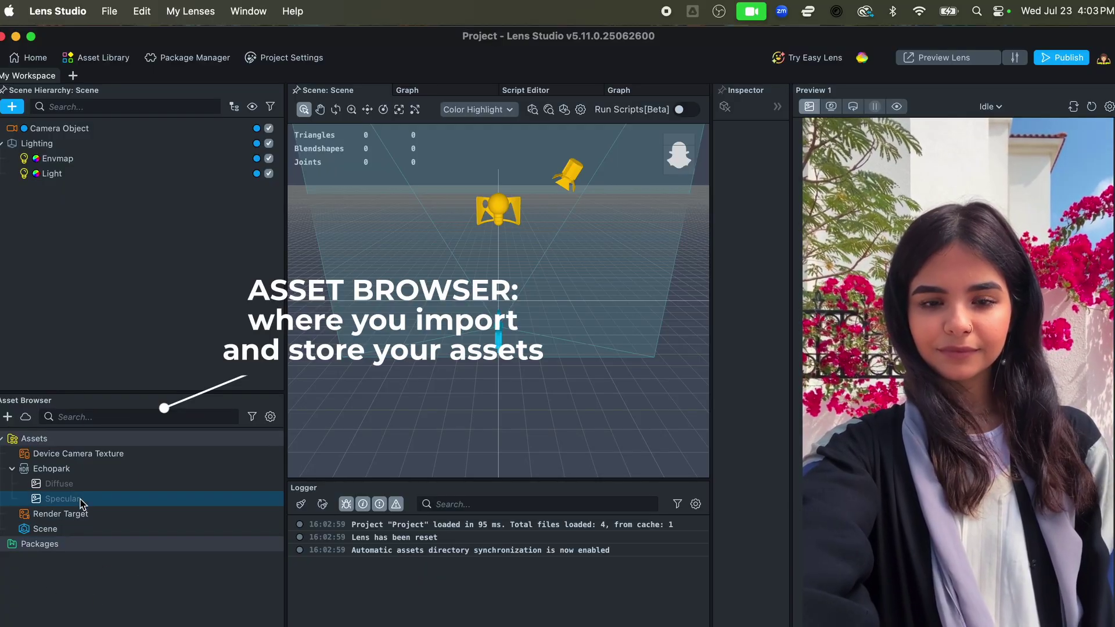
# - Widen the Inspector panel and select Camera Object to show its transform and camera settings
pyautogui.click(52, 529)
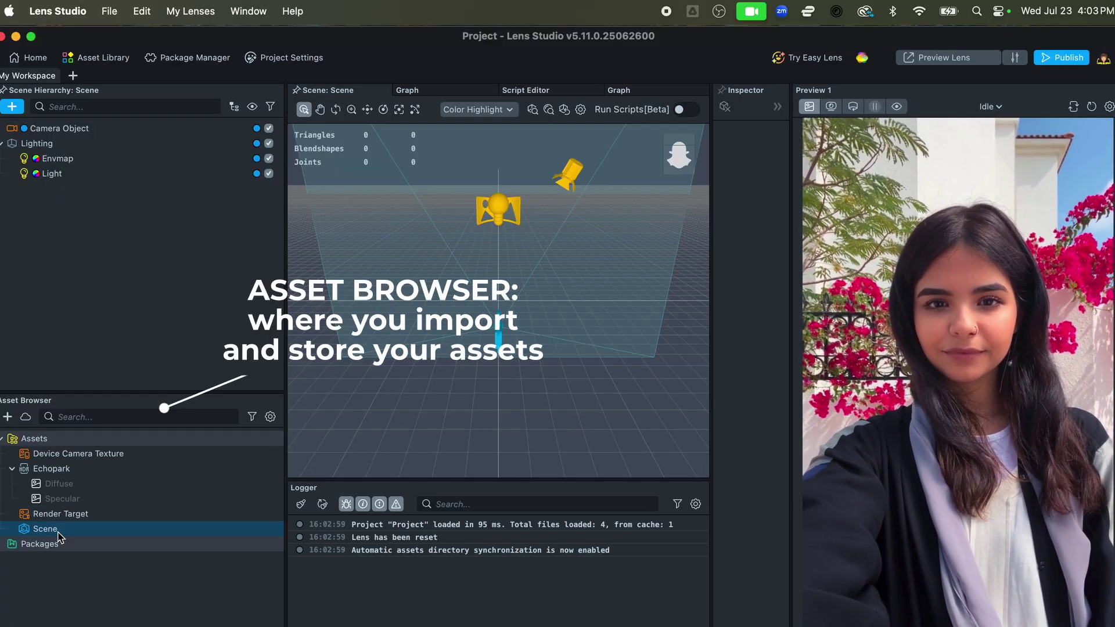
pyautogui.click(231, 341)
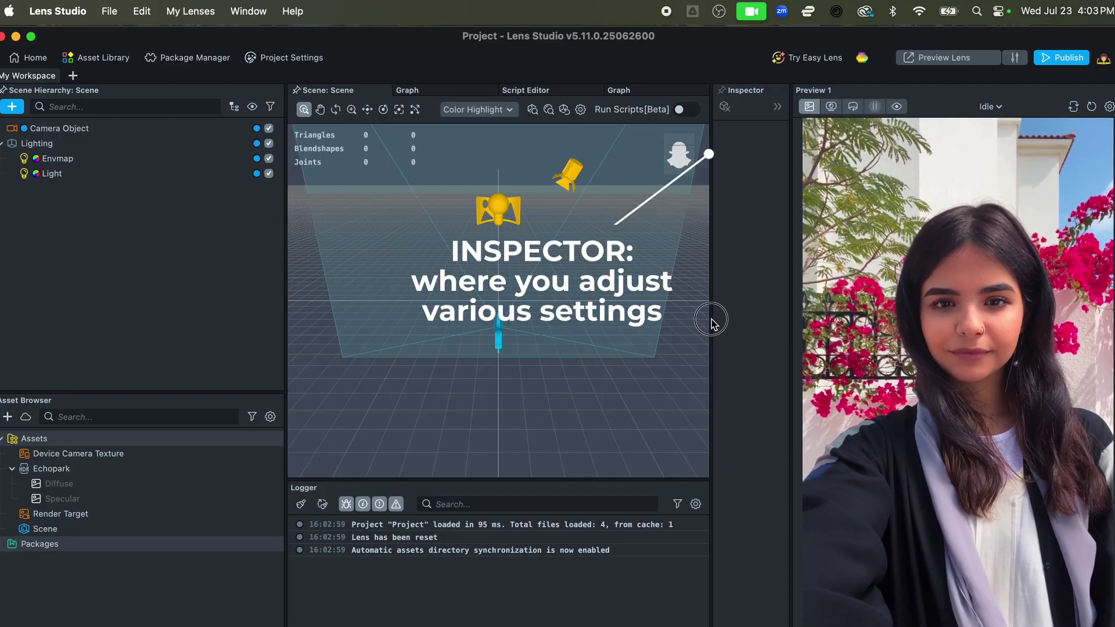
pyautogui.moveTo(712, 319); pyautogui.dragTo(570, 342)
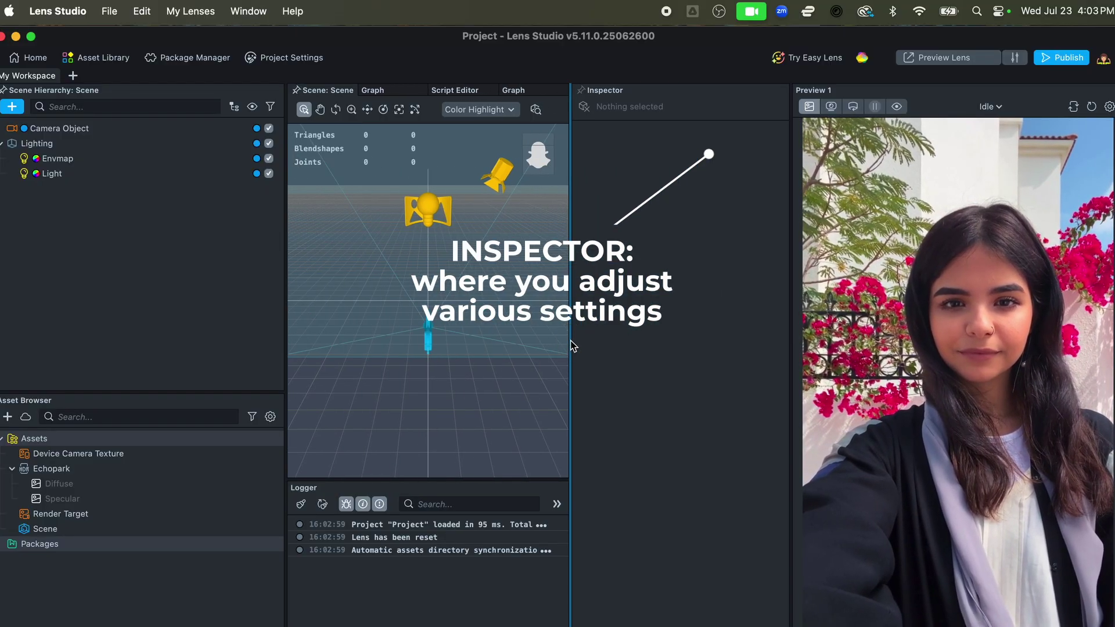
pyautogui.click(60, 128)
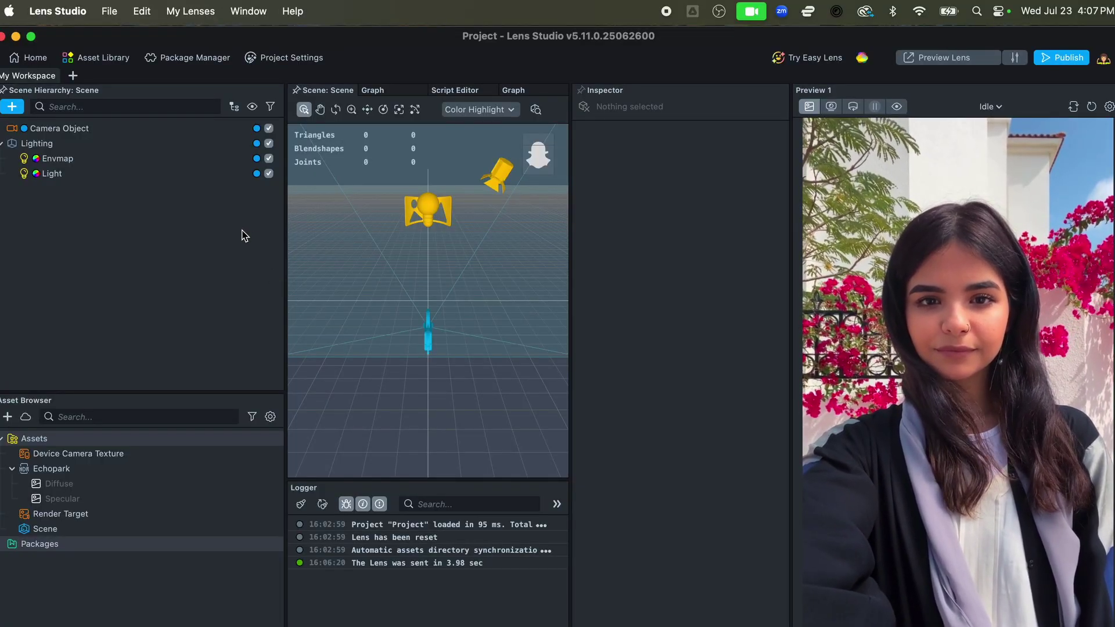
# - Add an Image Marker tracker to the scene via the 'im' object search
pyautogui.click(13, 108)
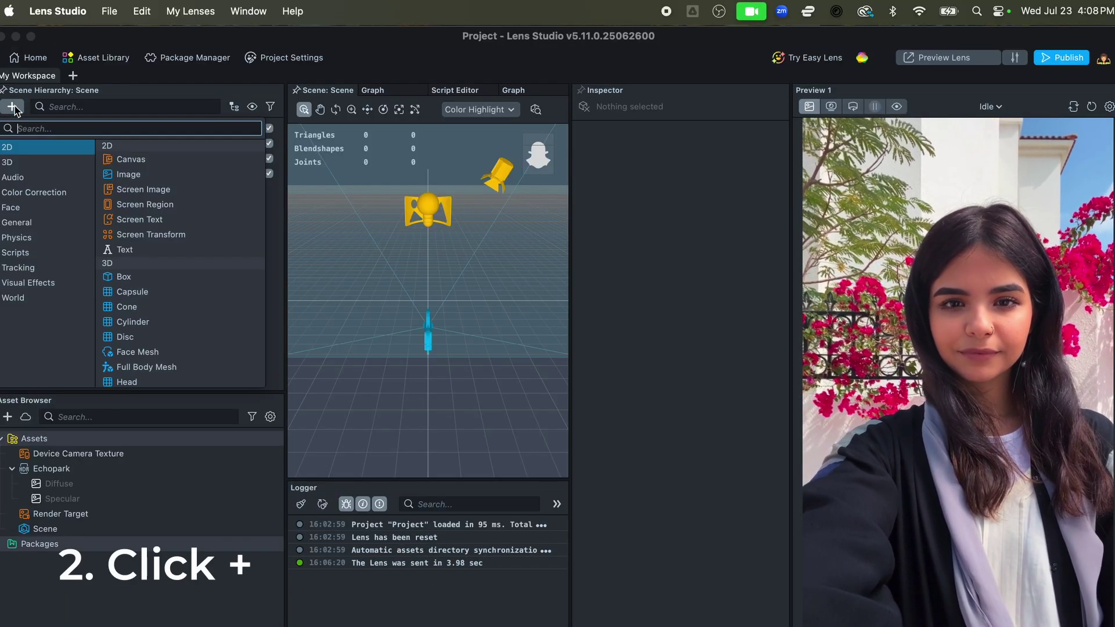
pyautogui.write('im')
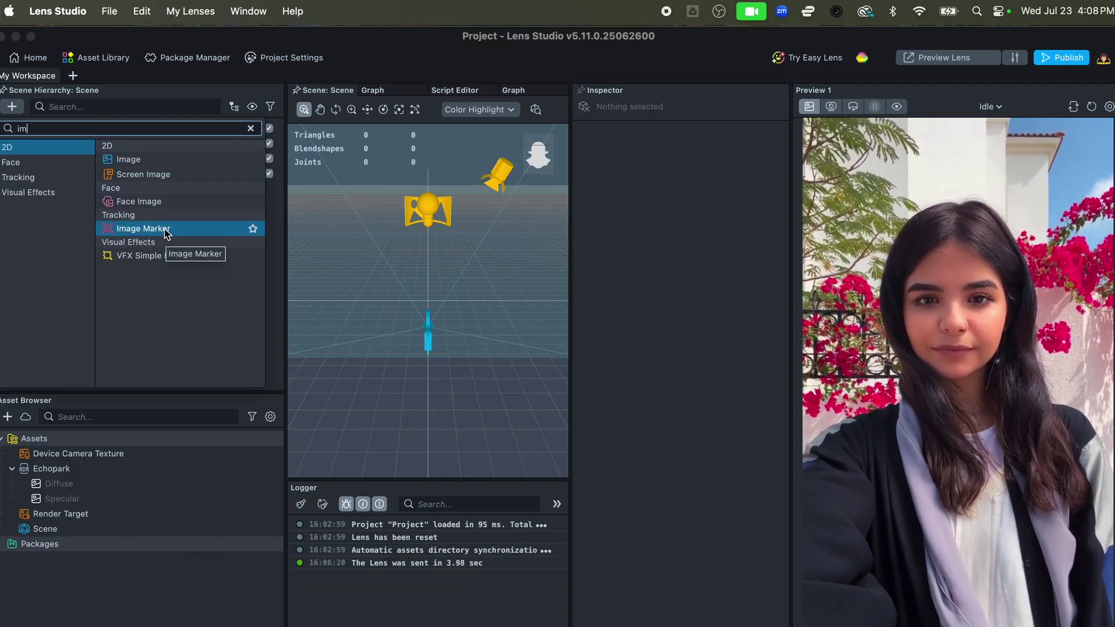
pyautogui.click(167, 229)
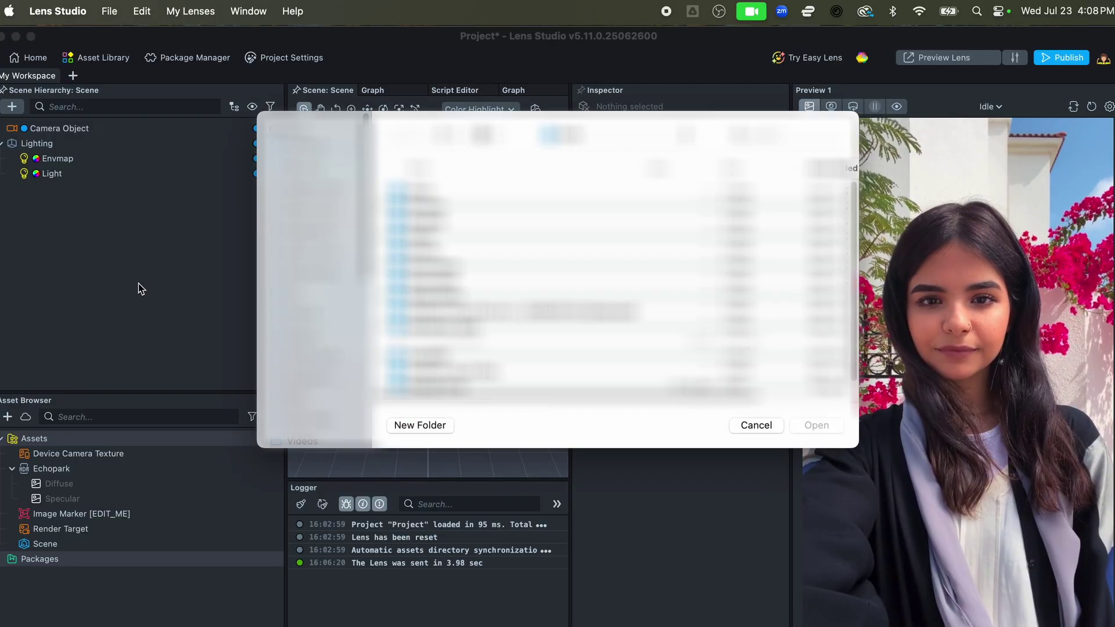
# - Use flower-jest1-image-target as the marker image and keep the name Image Tracking
pyautogui.scroll(-5, 313, 279)
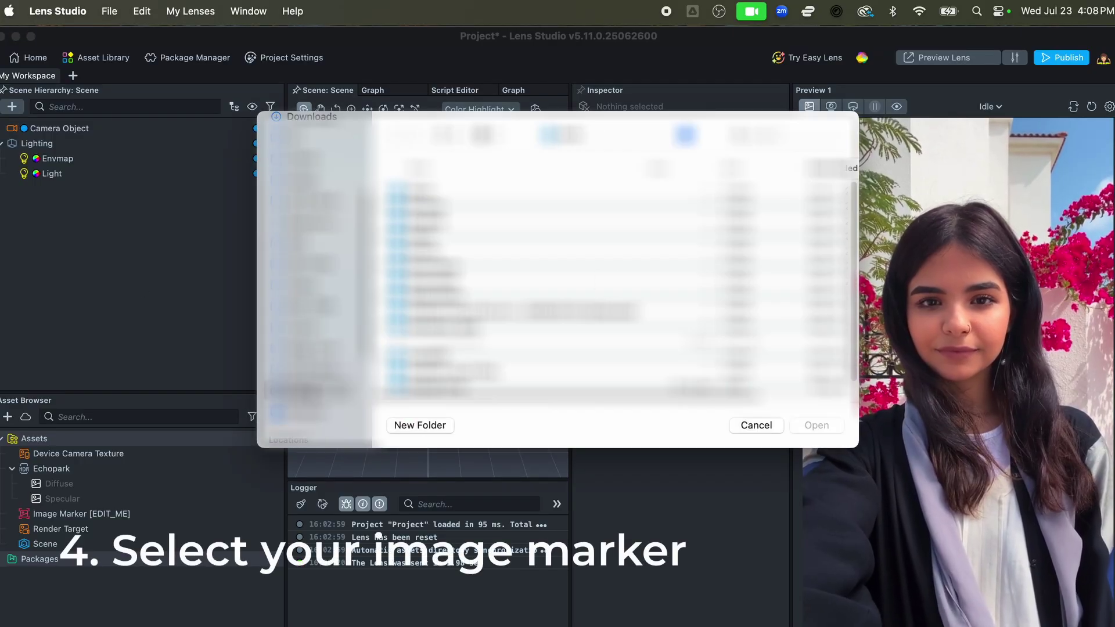
pyautogui.doubleClick(377, 380)
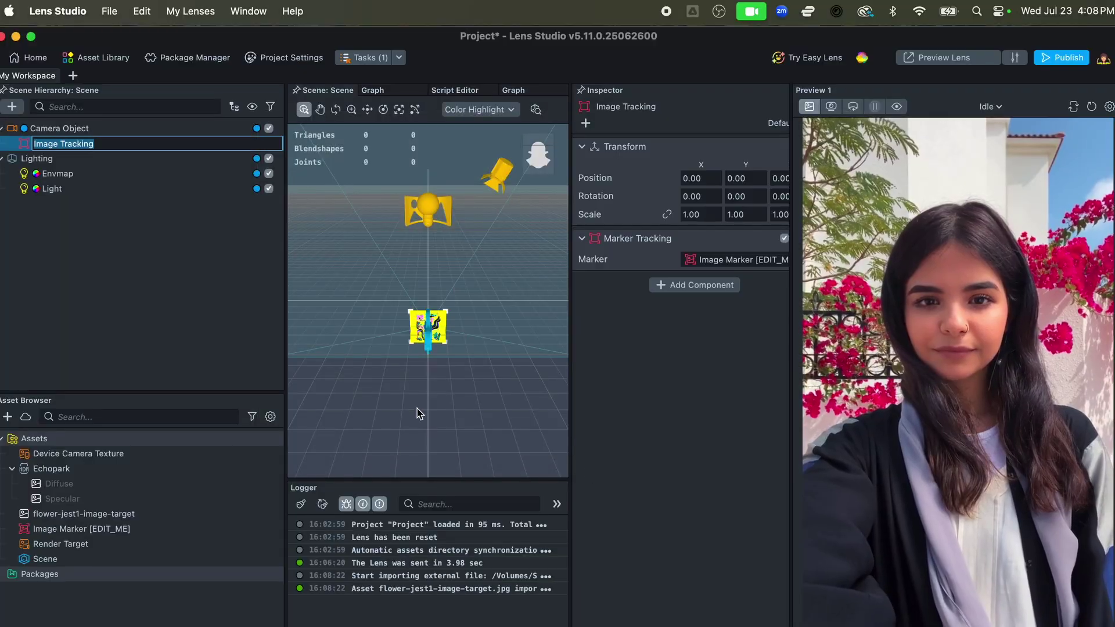
pyautogui.press('Return')
pyautogui.press('f')
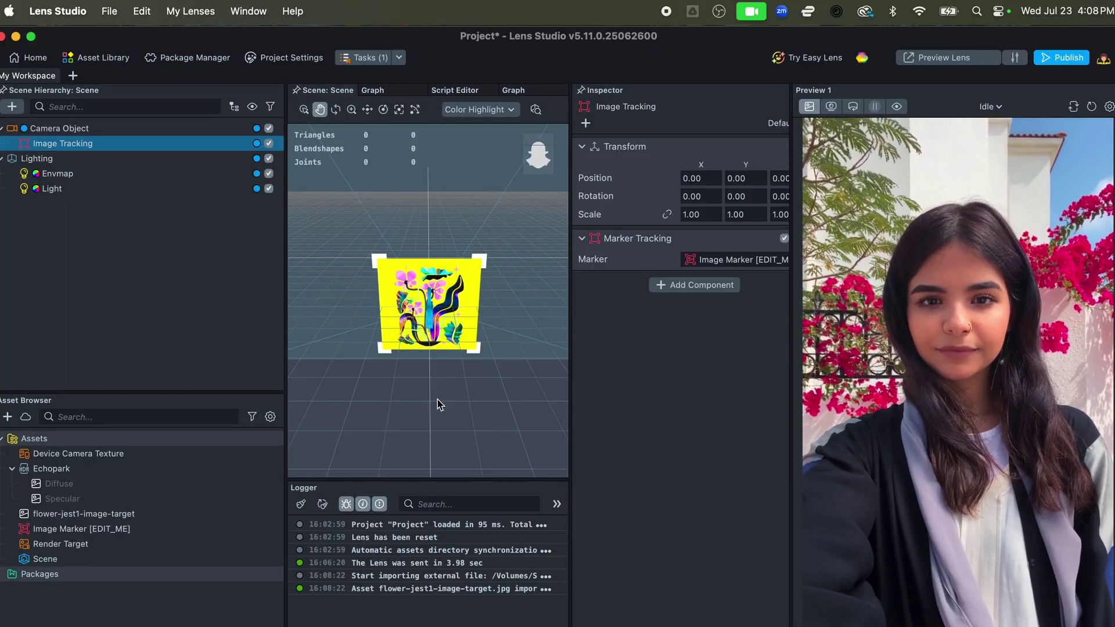
pyautogui.keyDown('alt'); pyautogui.moveTo(437, 404); pyautogui.dragTo(425, 377); pyautogui.keyUp('alt')
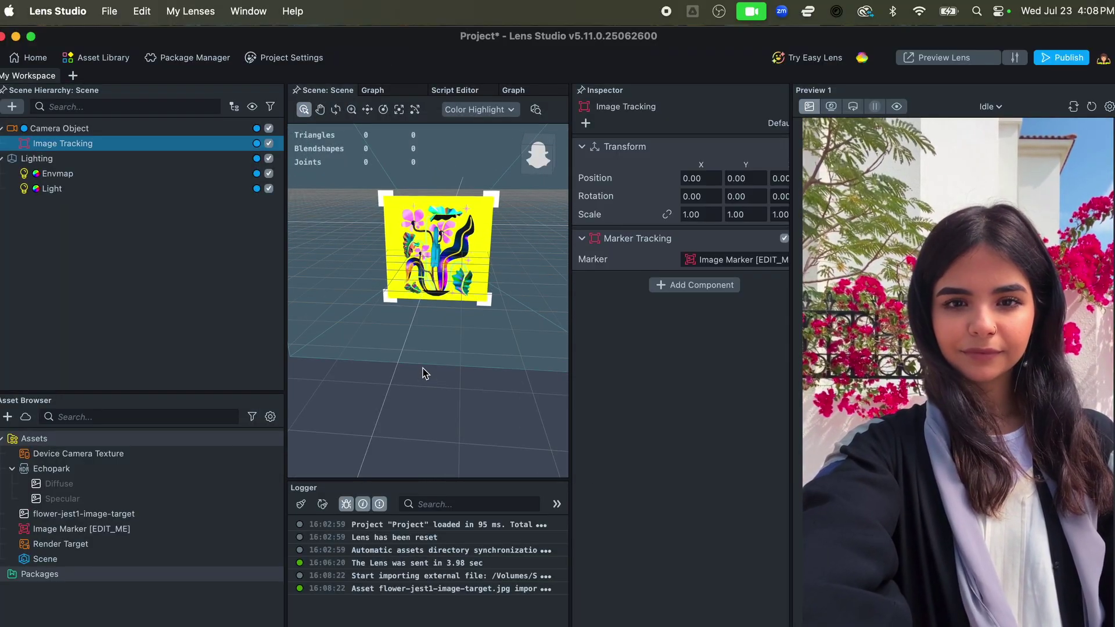
pyautogui.scroll(3, 425, 374)
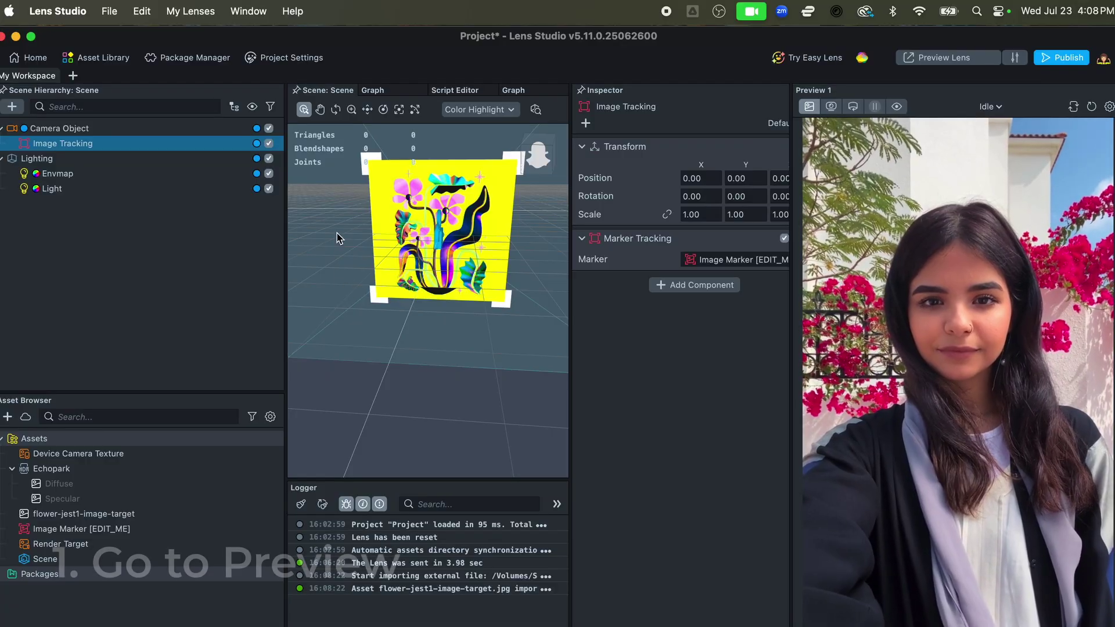
# - Set the lens preview to the FJ1_Ar_mockup_pink-wall-port.jpg image loaded from files
pyautogui.click(987, 107)
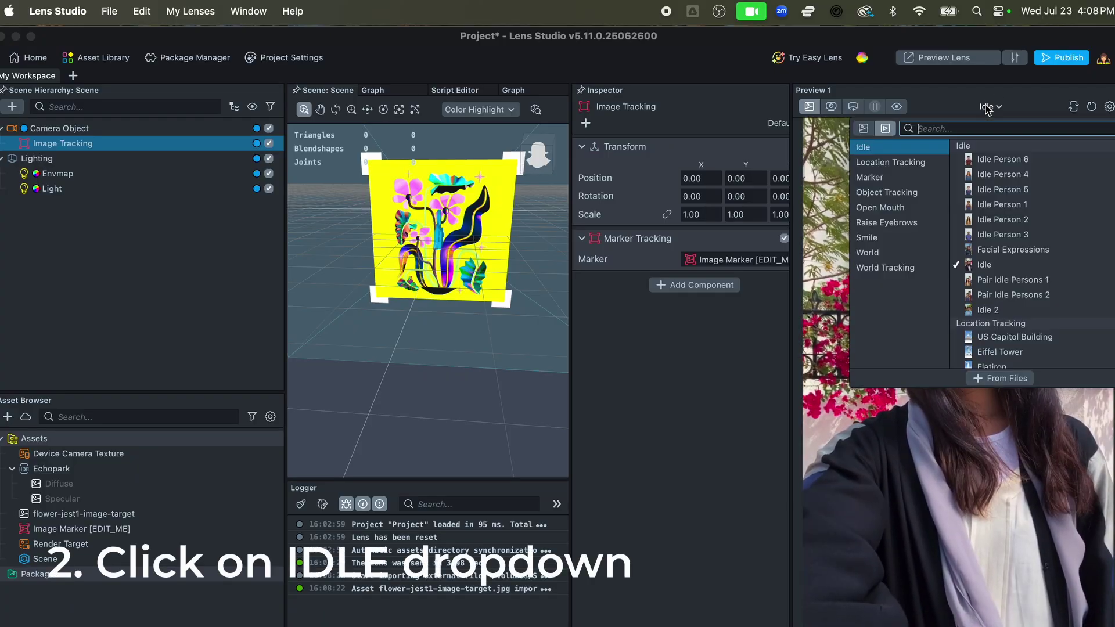
pyautogui.click(999, 379)
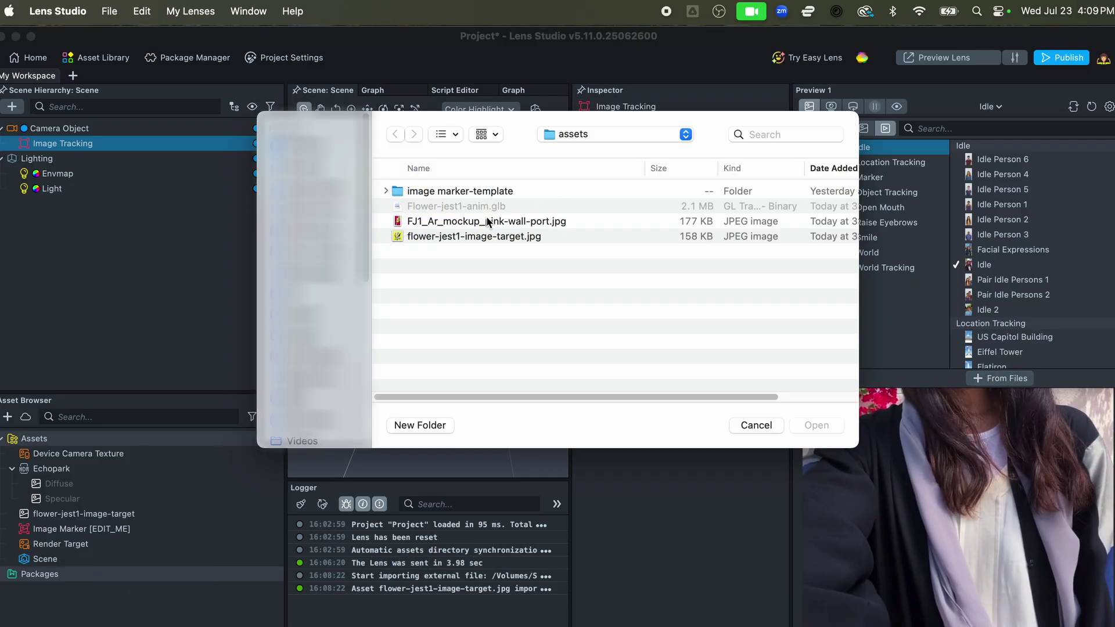
pyautogui.click(488, 221)
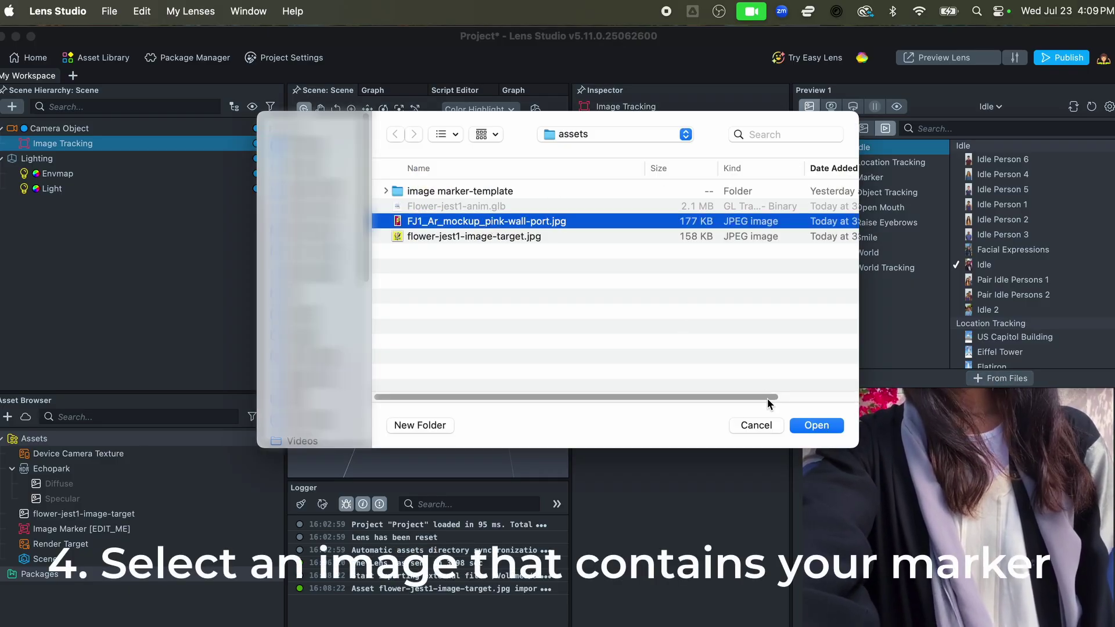
pyautogui.click(814, 425)
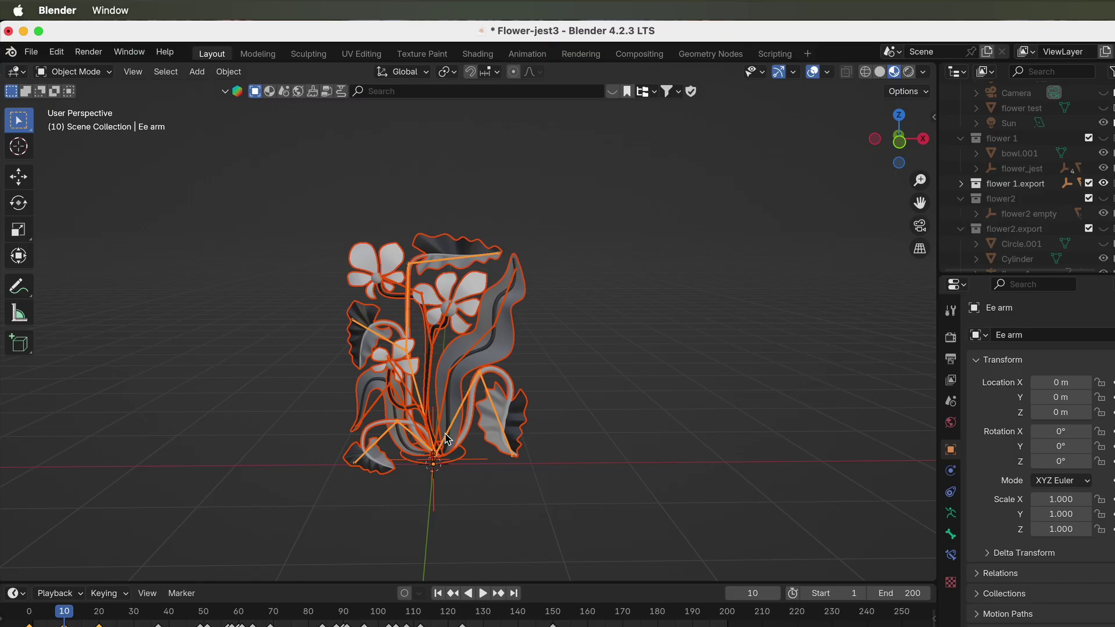
# - Export the selected flower with animation as Flower-jest1-anim.glb and drop it under Image Tracking
pyautogui.click(31, 53)
pyautogui.moveTo(81, 285)
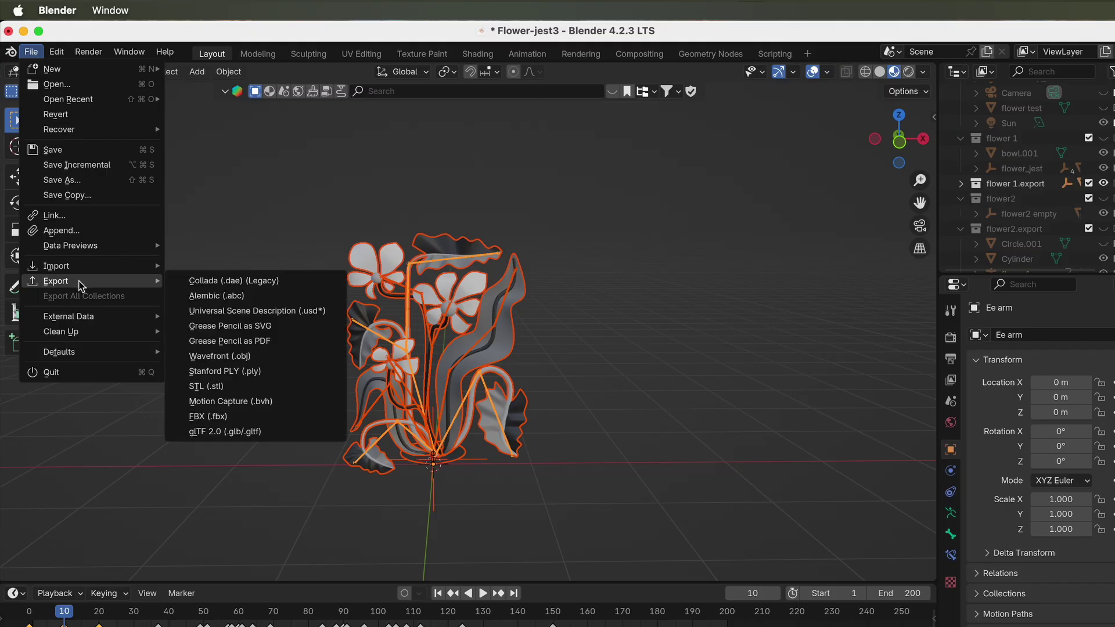
pyautogui.click(257, 432)
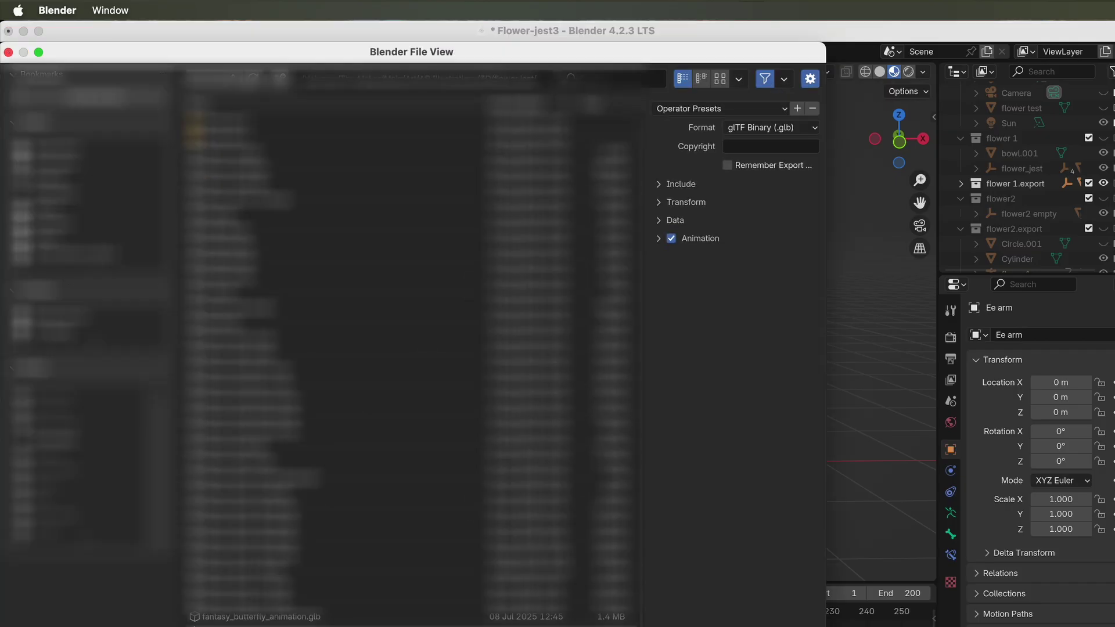
pyautogui.click(658, 239)
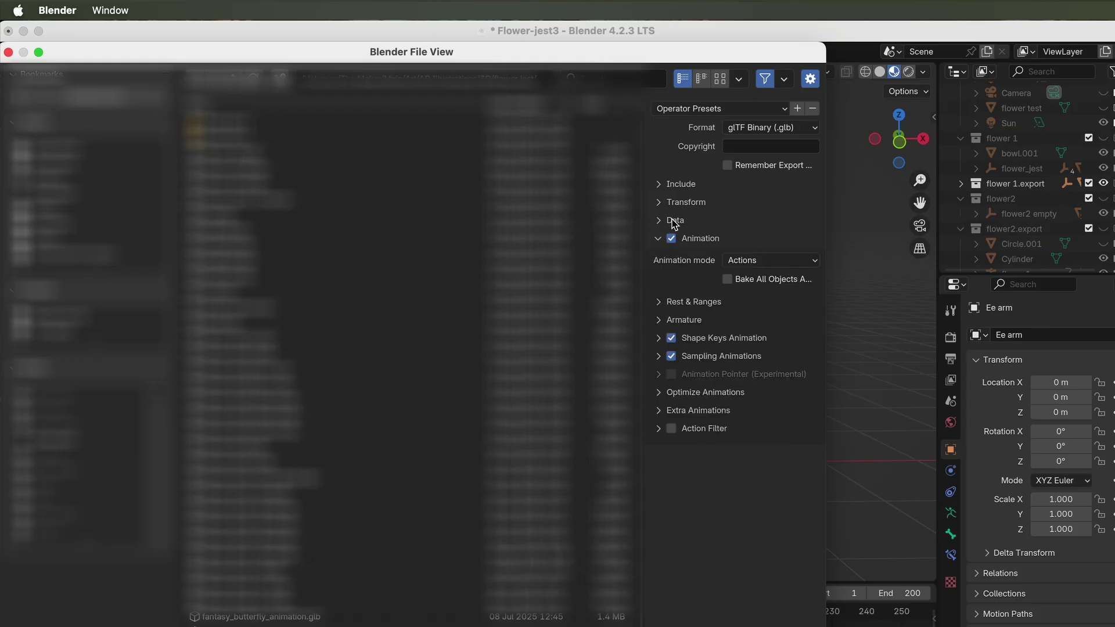
pyautogui.click(659, 185)
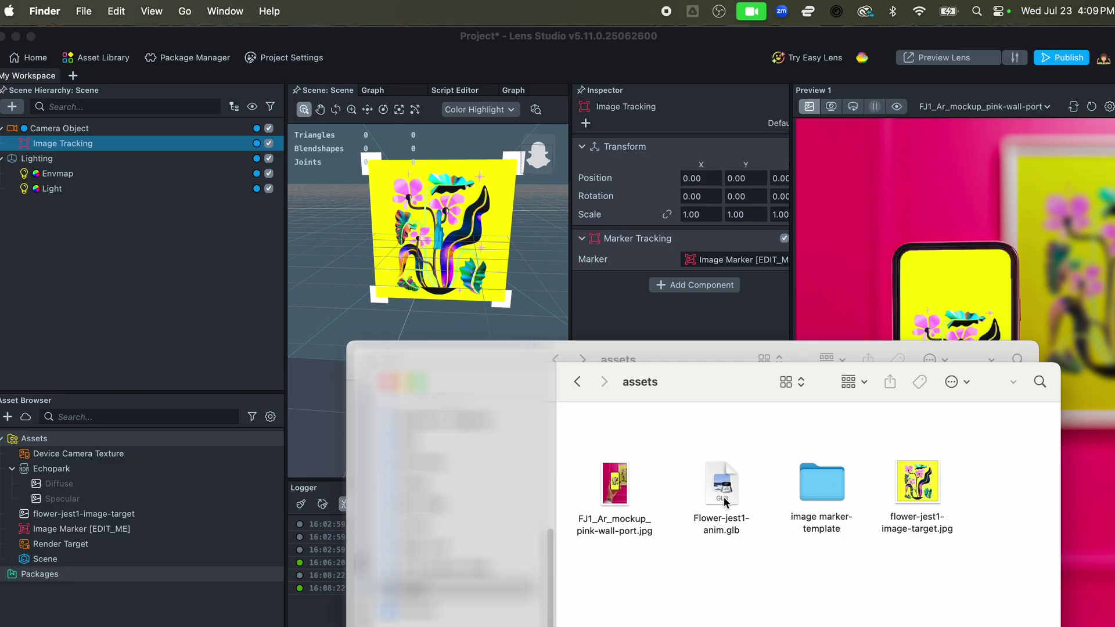
pyautogui.moveTo(722, 485); pyautogui.dragTo(106, 146)
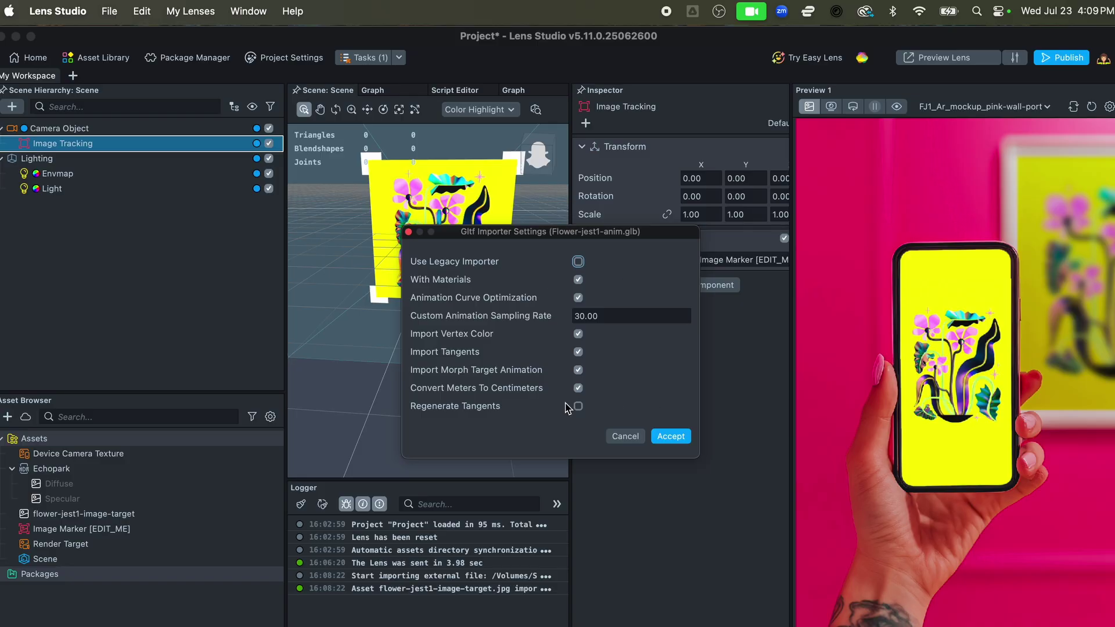
# - Accept the glTF import settings and scale the Flower-jest1-anim model to 7.3
pyautogui.click(670, 436)
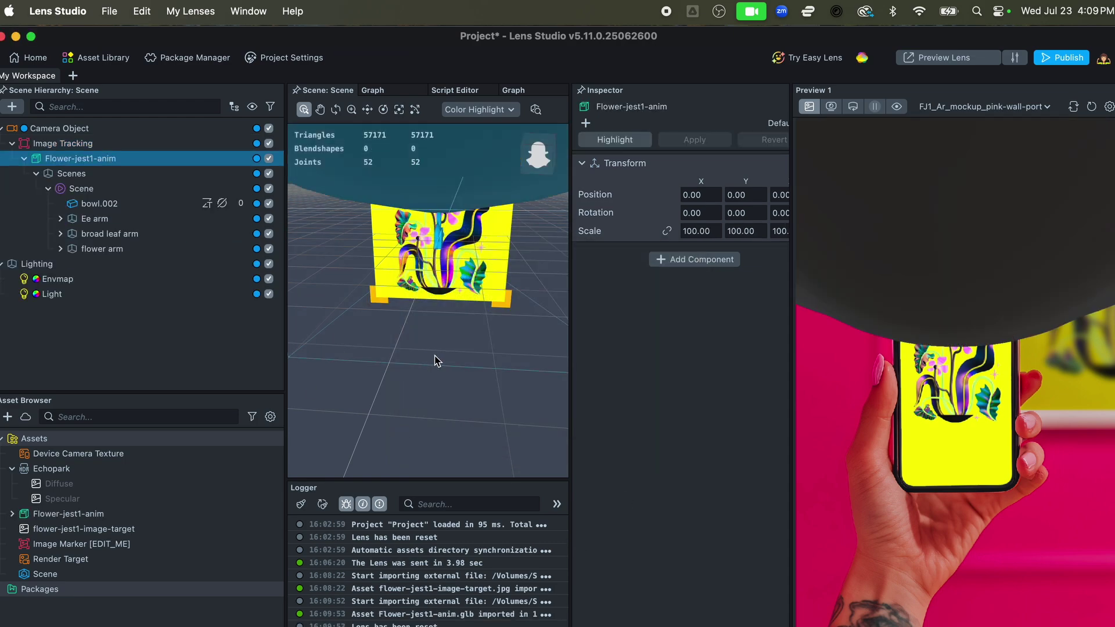
pyautogui.scroll(-5, 436, 361)
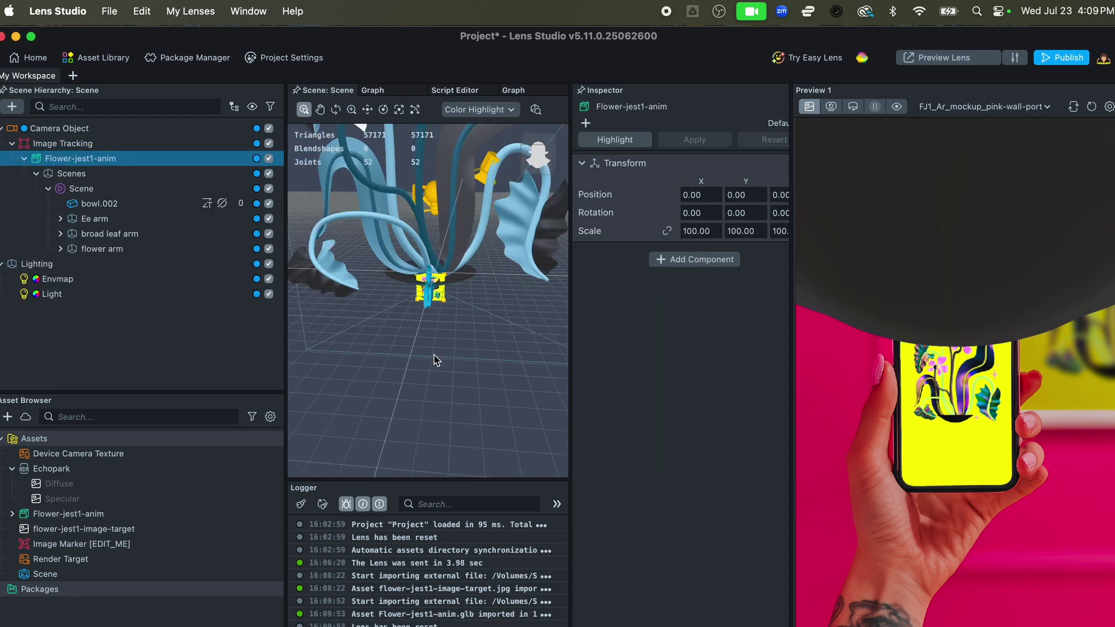
pyautogui.scroll(2, 426, 351)
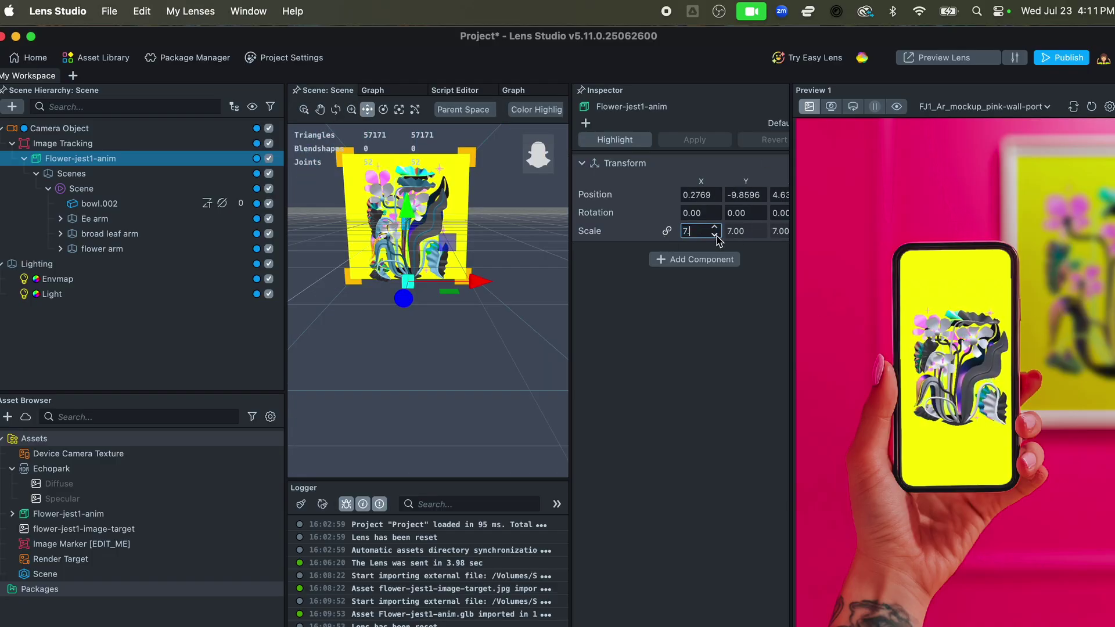
pyautogui.press('Return')
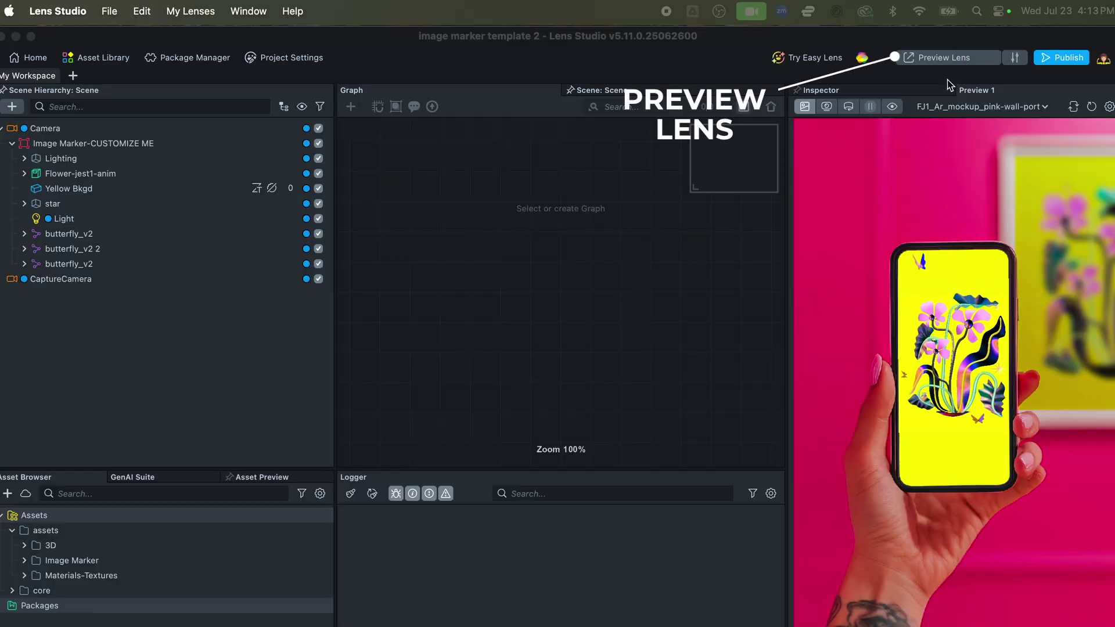
# - Send the lens to the paired Snapchat device for preview, then bring up Project Settings
pyautogui.click(965, 64)
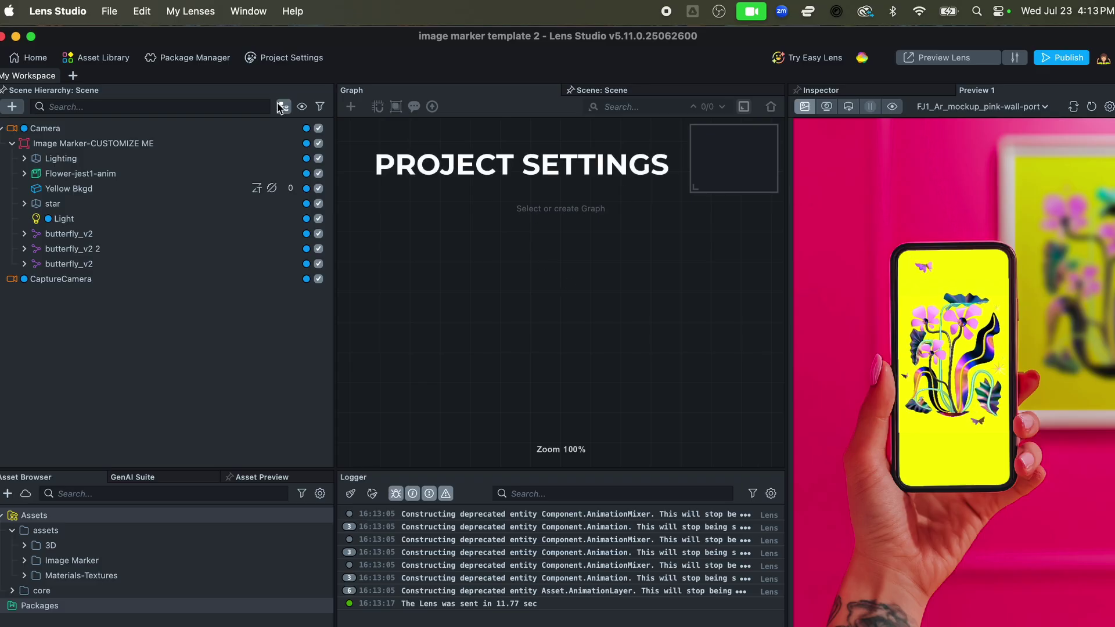
pyautogui.click(270, 58)
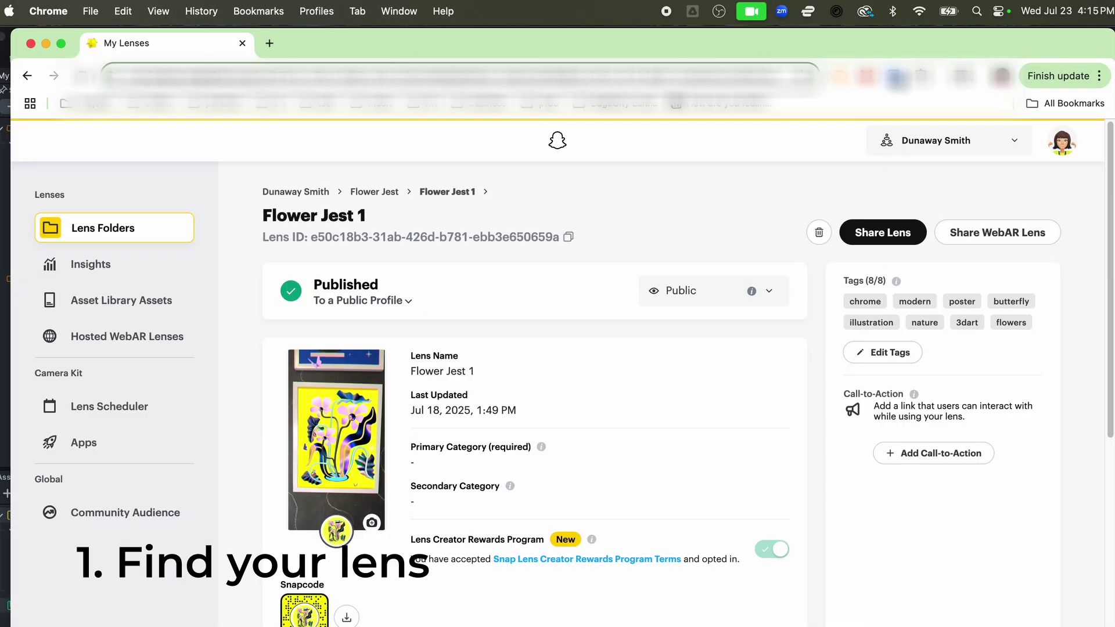
# - Scroll Flower Jest 1's page down to Hosted WebAR Lens Details with the lens URL enabled
pyautogui.scroll(-5, 549, 554)
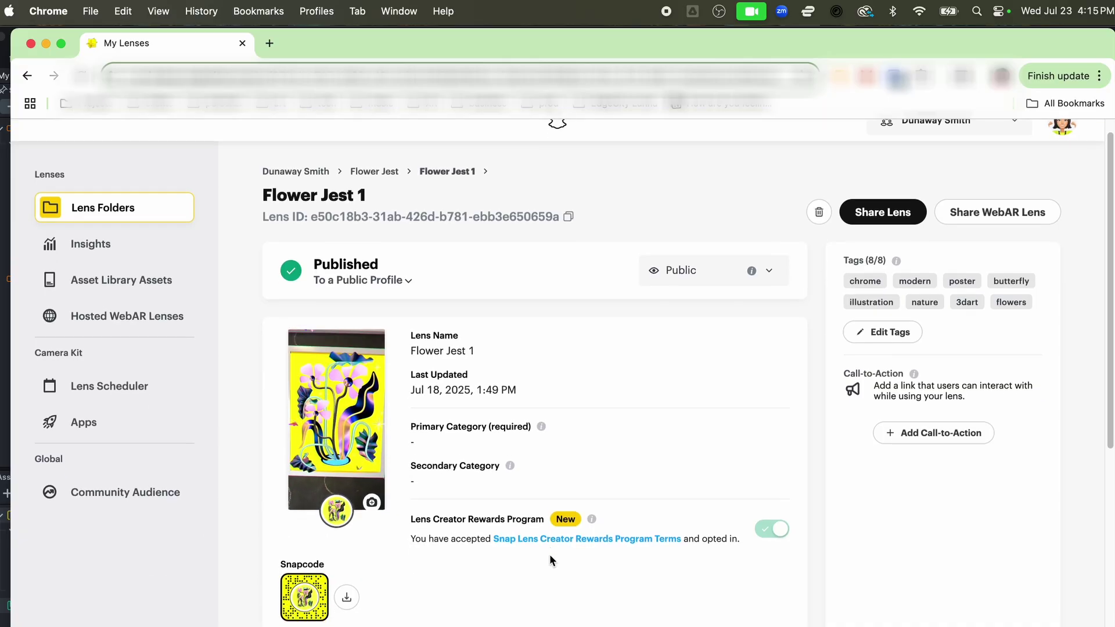
pyautogui.scroll(-10, 719, 575)
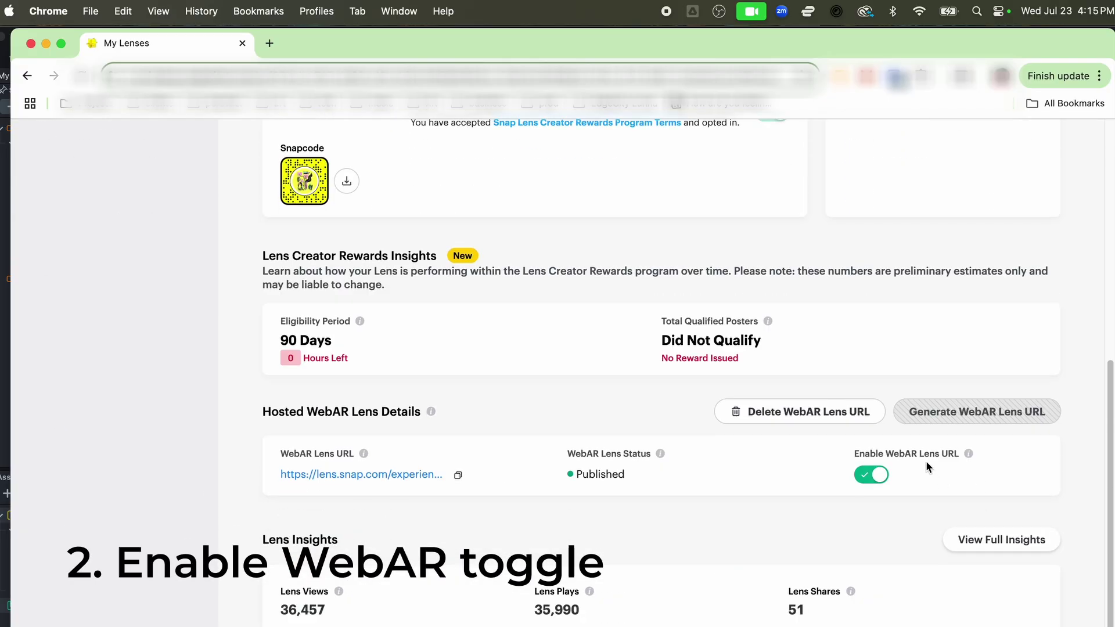